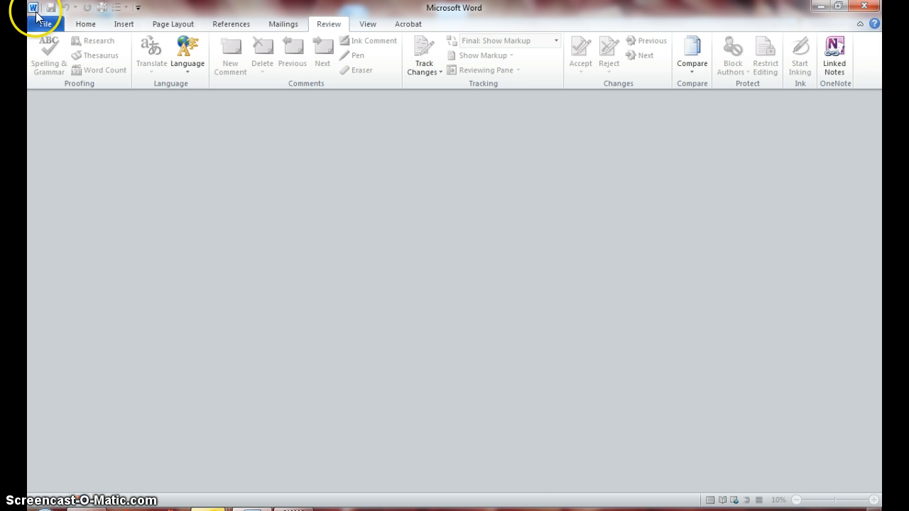
Step: Open the document Step13-7.docx from the Lesson 13 folder
click(44, 25)
click(59, 101)
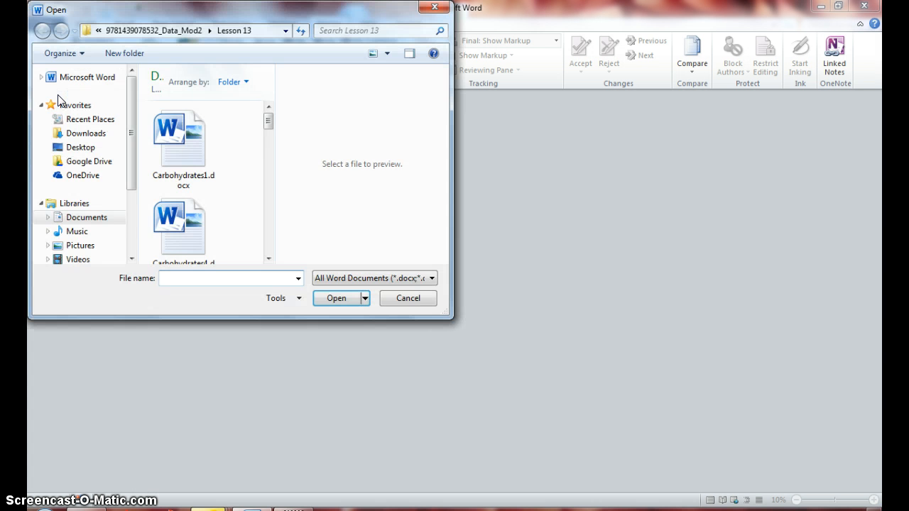
click(268, 258)
click(268, 257)
click(268, 257)
click(267, 257)
click(267, 257)
click(268, 257)
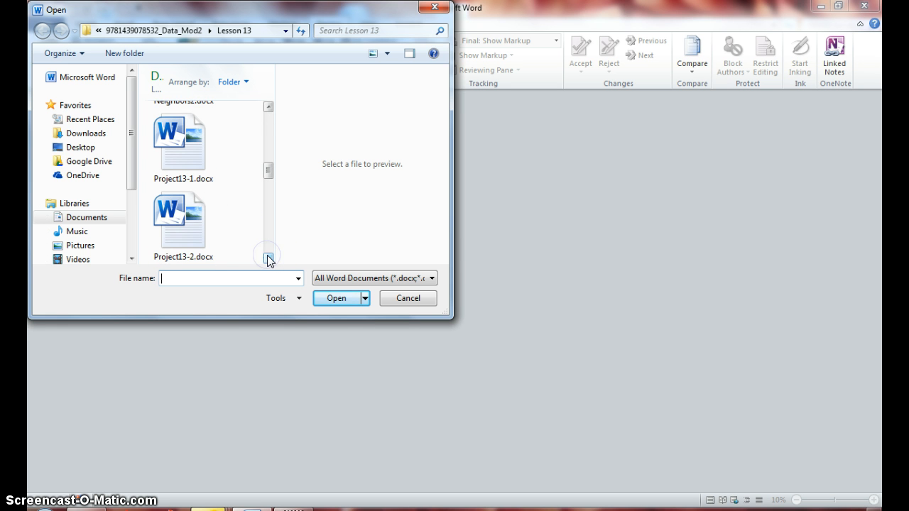
click(267, 257)
click(268, 257)
click(267, 256)
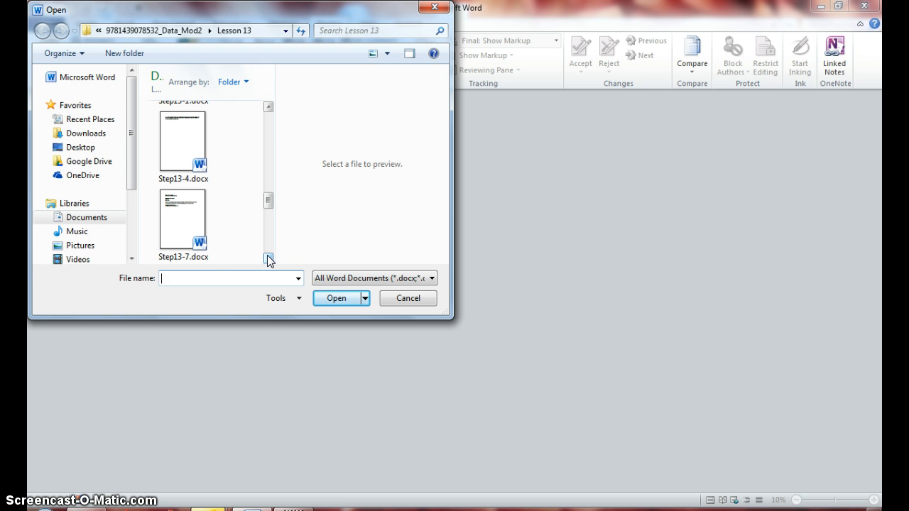
double_click(177, 224)
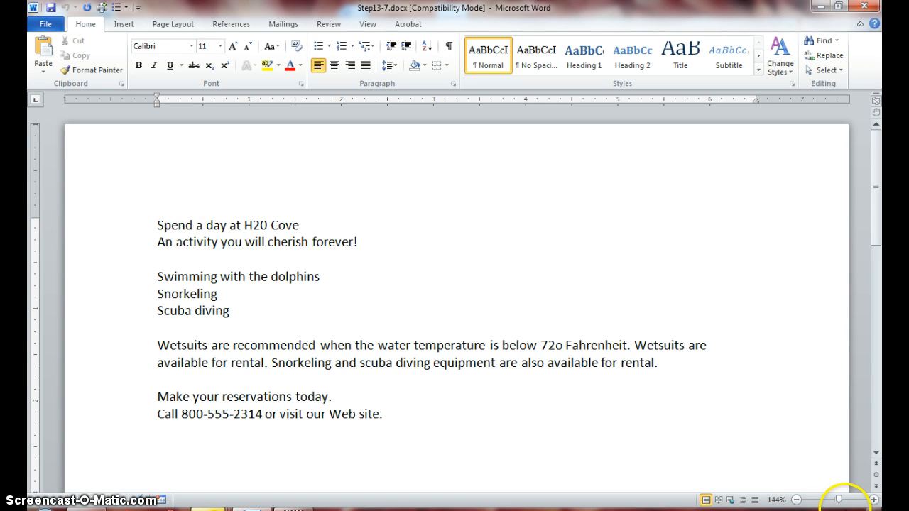
Step: Save the document as H2O1 in the current Word format, accepting the format-upgrade notice
click(874, 500)
click(873, 499)
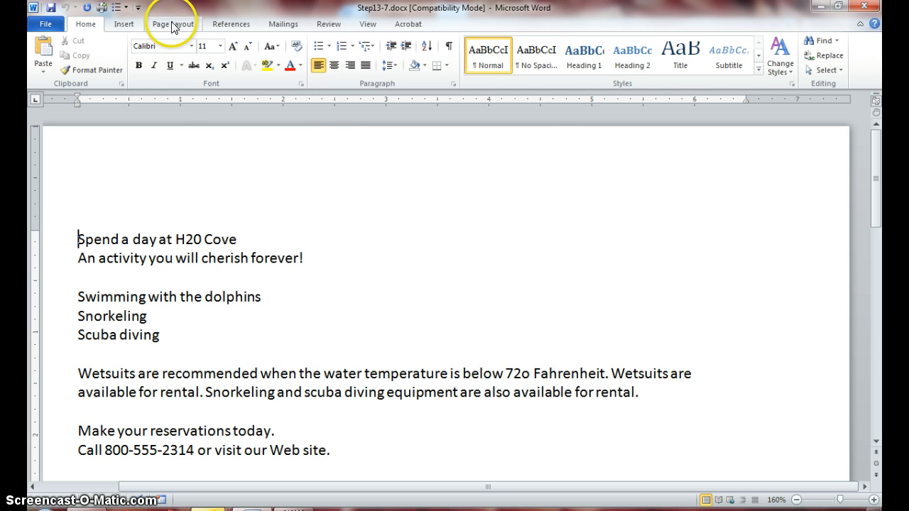
click(43, 23)
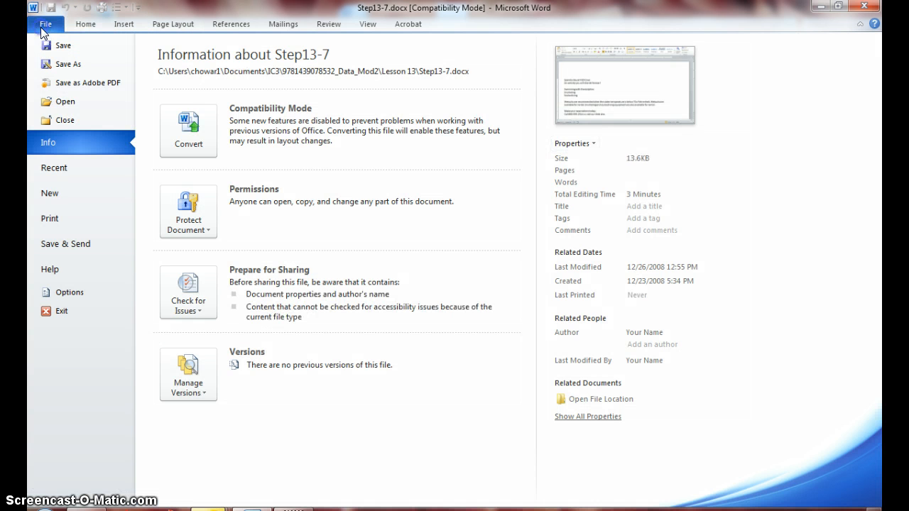
click(62, 64)
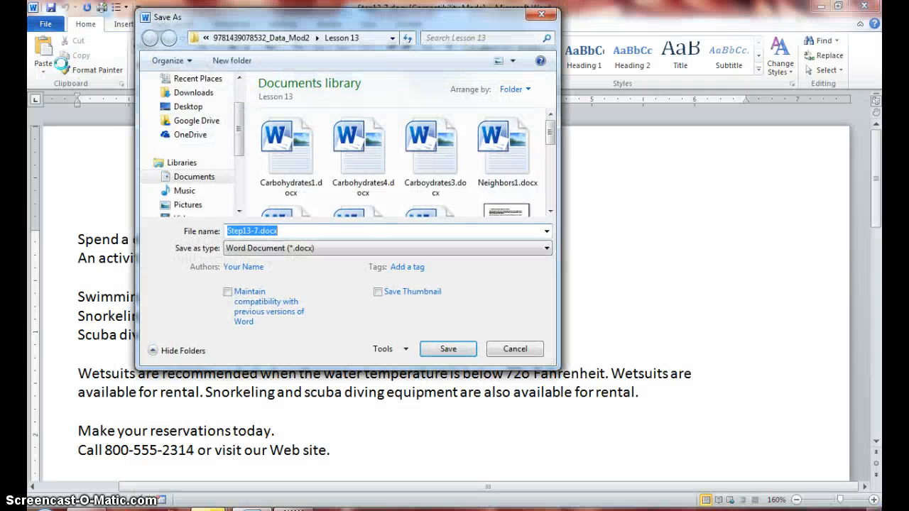
text(H)
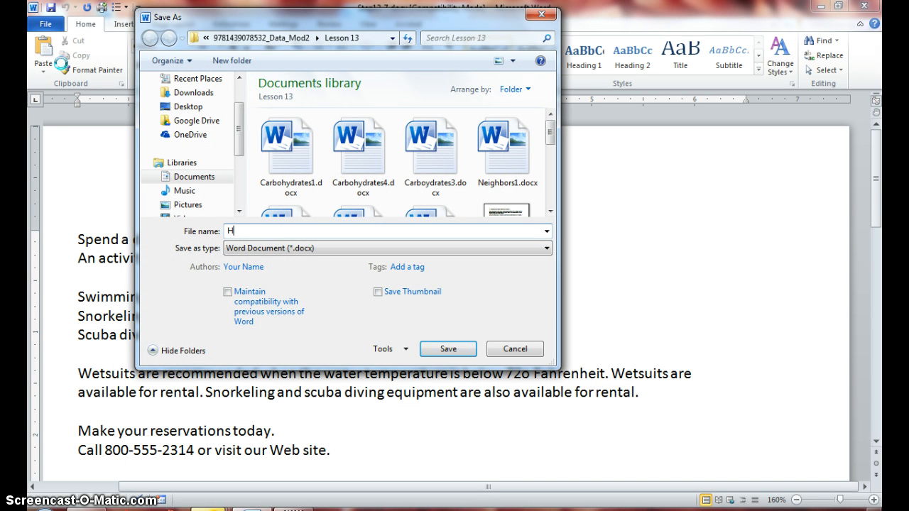
text(2O1)
click(429, 347)
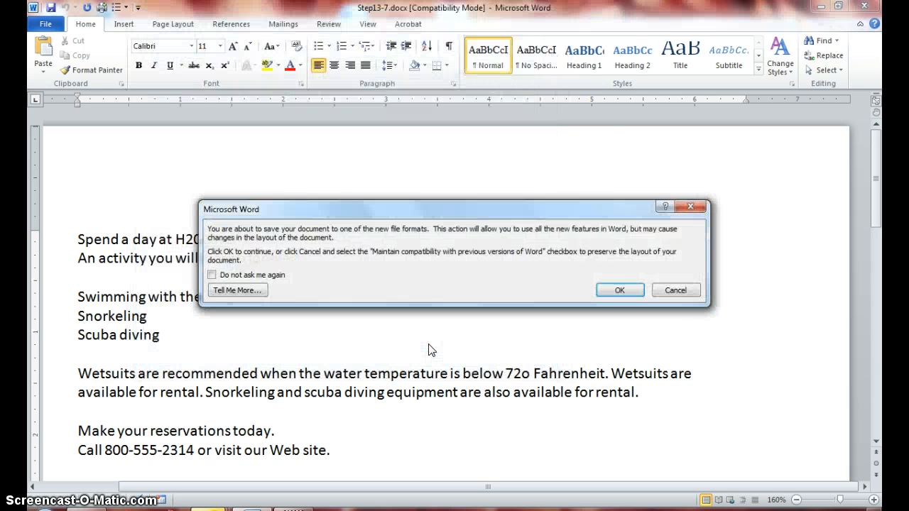
click(600, 293)
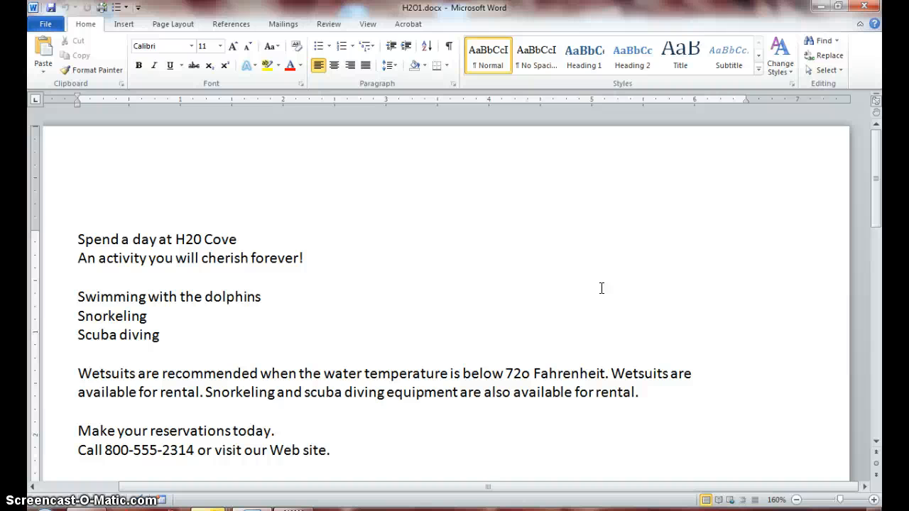
Step: Add continuous line numbers to the document
click(173, 25)
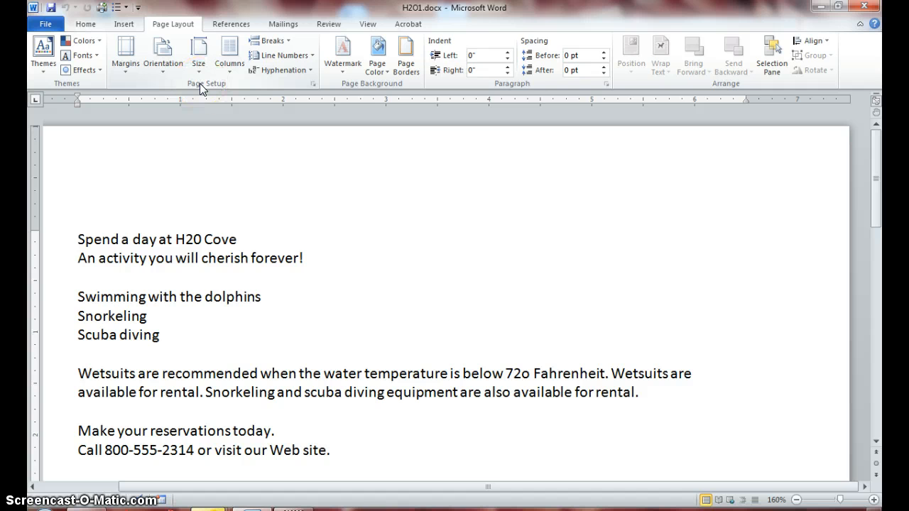
click(279, 56)
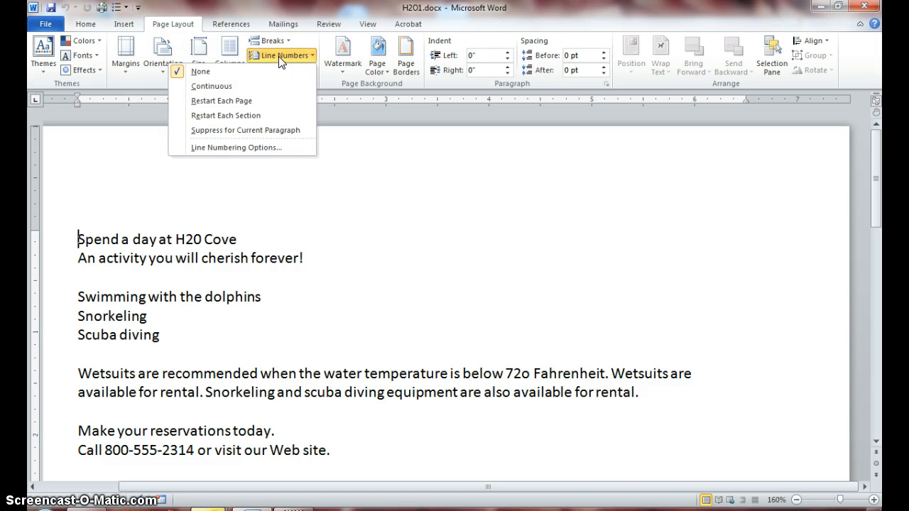
click(252, 89)
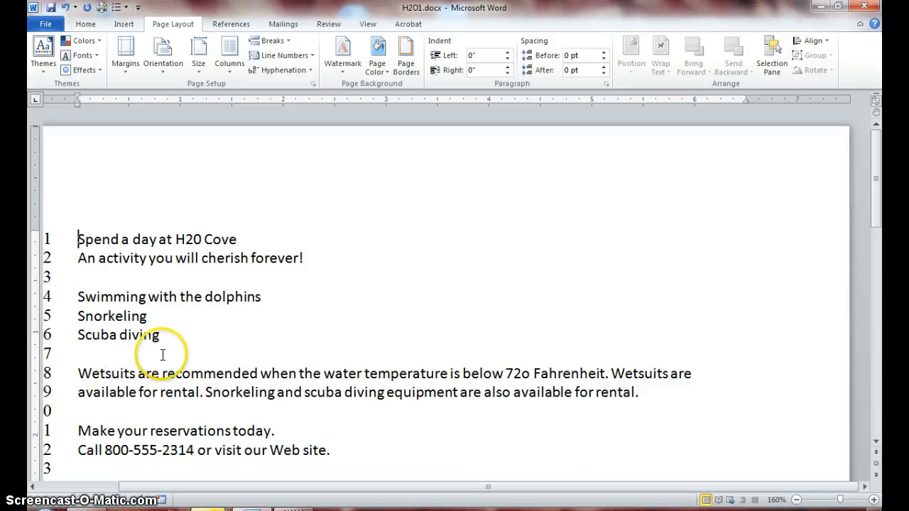
Step: Make the first line, Spend a day at H20 Cove, bold and change it to UPPERCASE
double_click(145, 240)
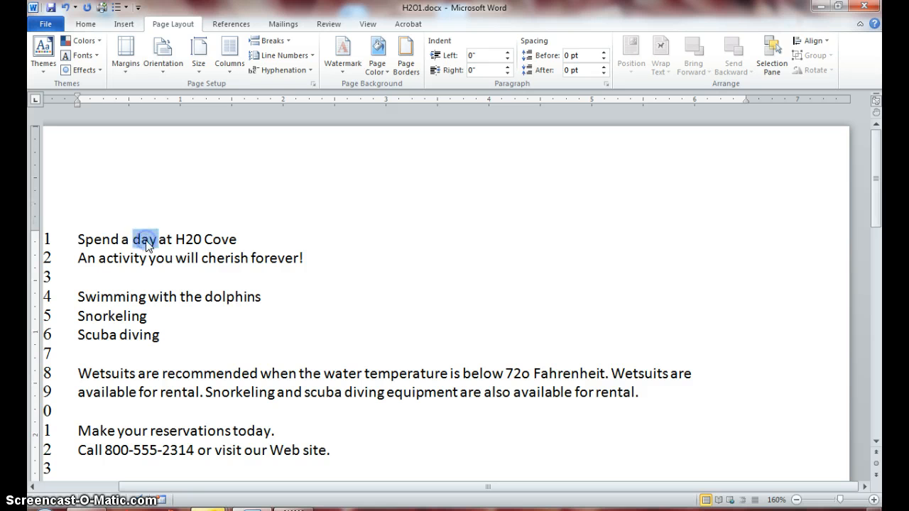
triple_click(145, 240)
double_click(146, 240)
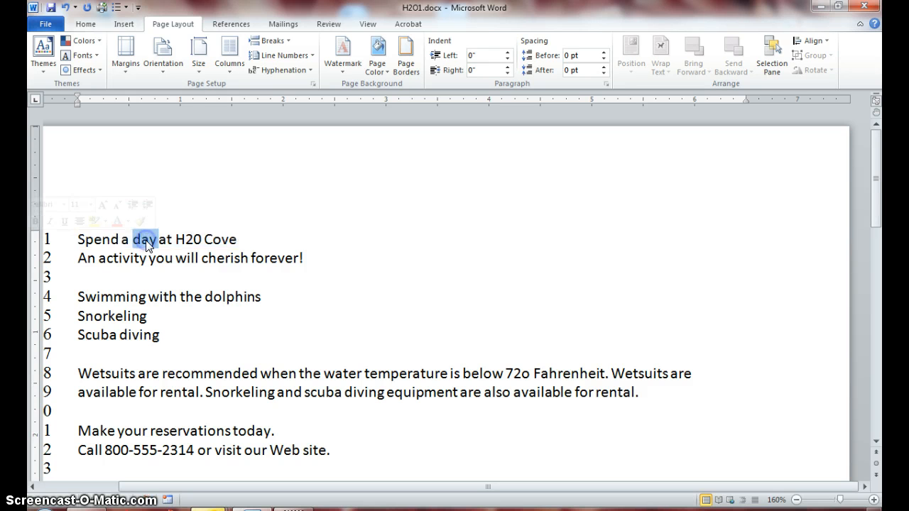
triple_click(146, 240)
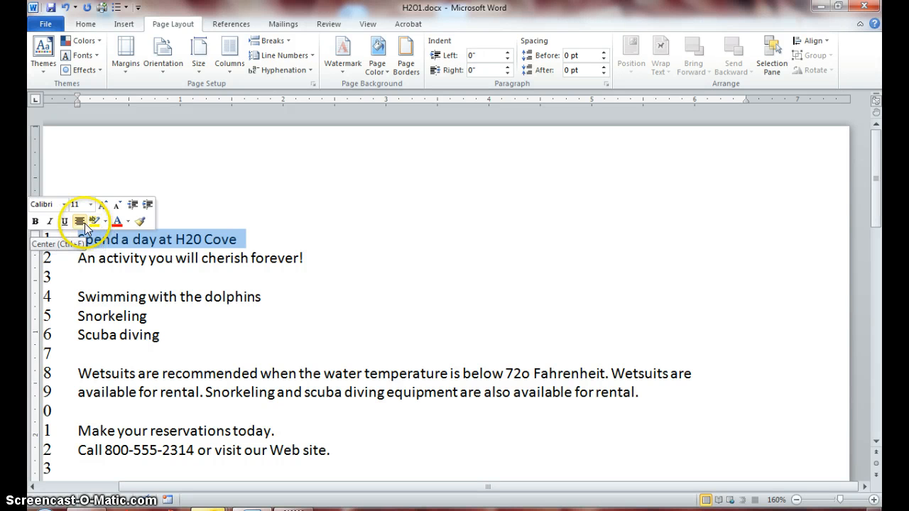
click(35, 222)
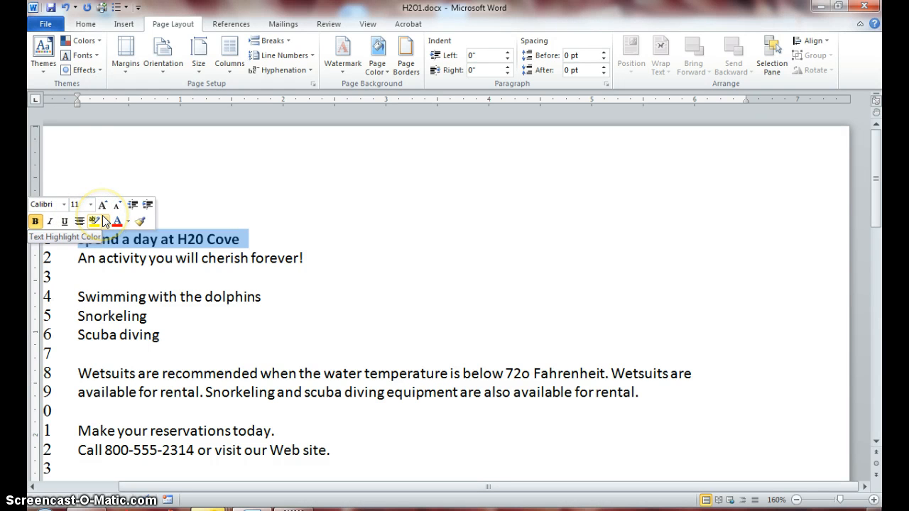
click(84, 29)
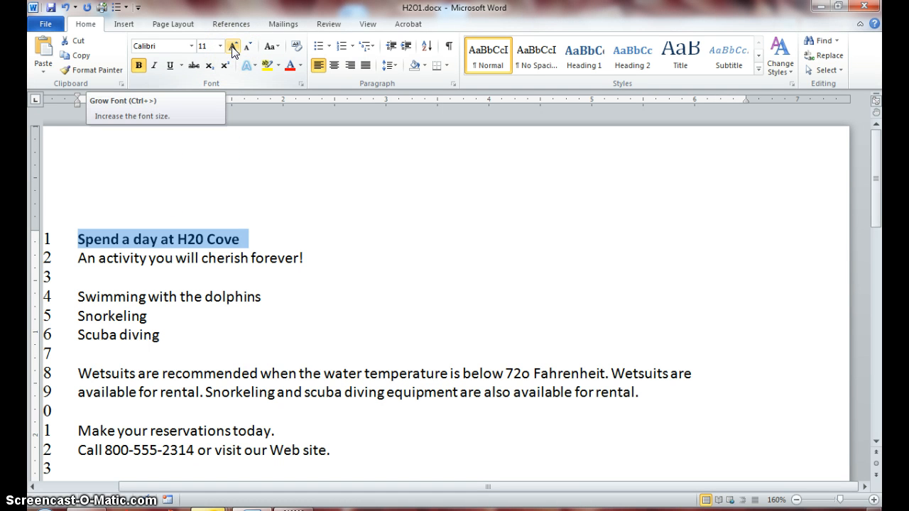
click(269, 49)
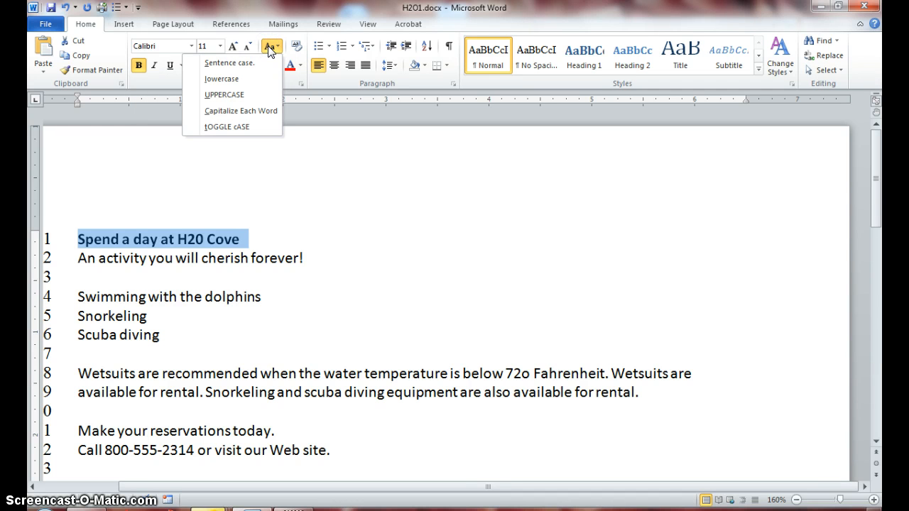
click(240, 95)
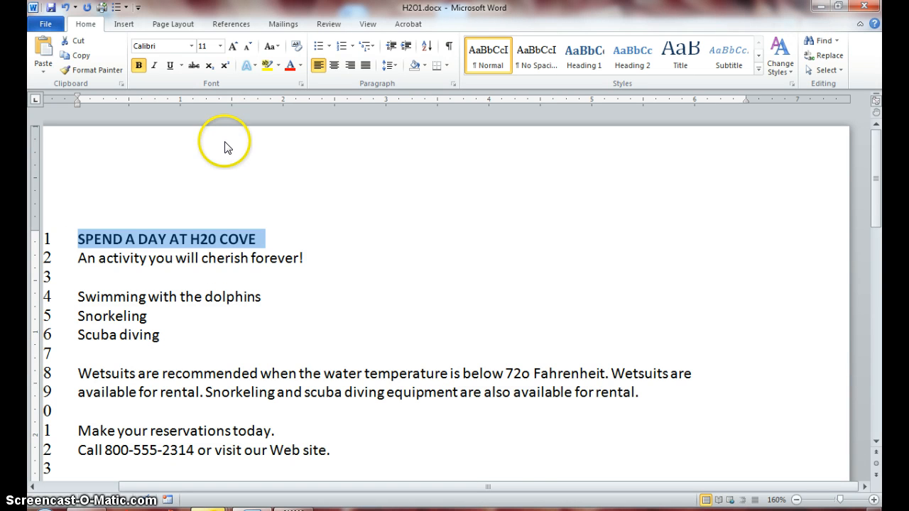
Step: Format the second line, An activity you will cherish forever!, as bold, italic and red
triple_click(211, 259)
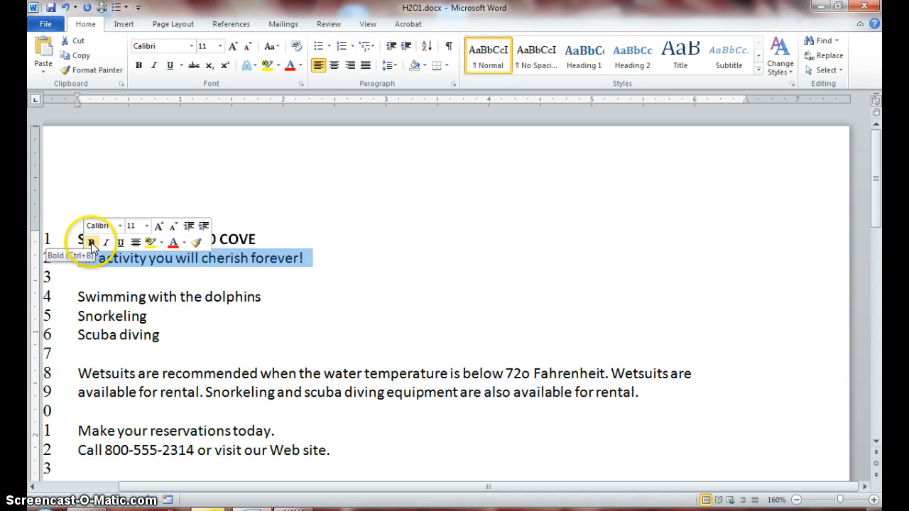
click(91, 244)
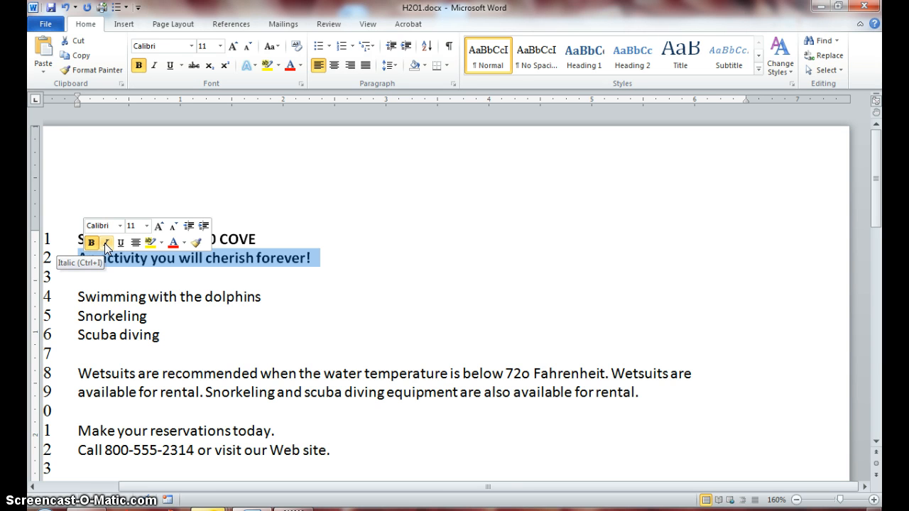
click(104, 243)
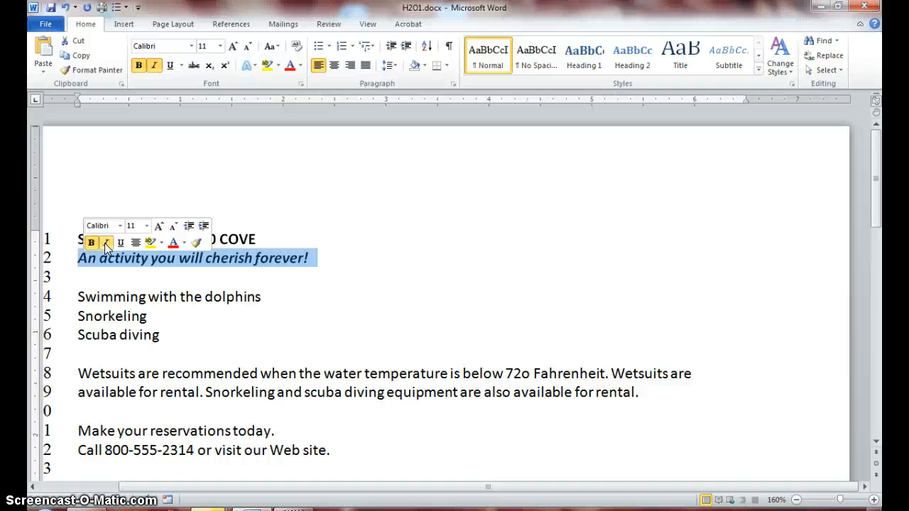
click(173, 242)
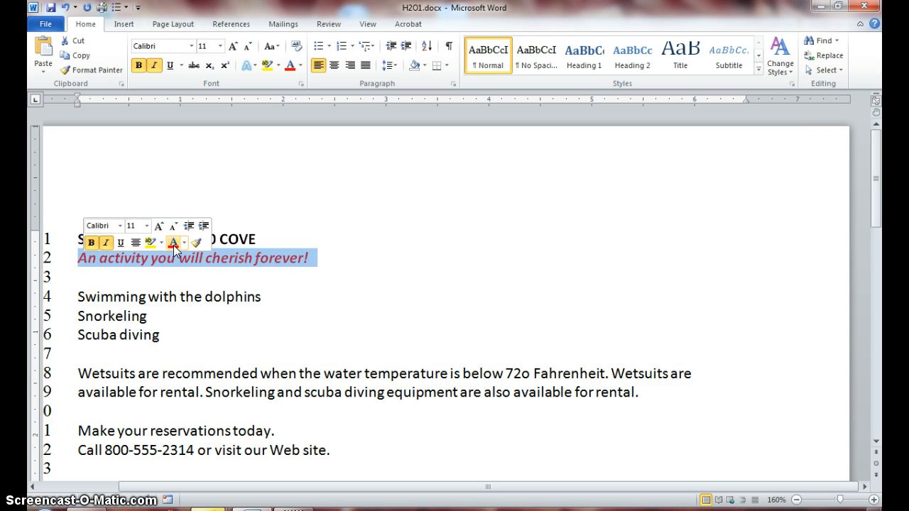
Step: Apply a wave underline to the line Swimming with the dolphins
triple_click(177, 299)
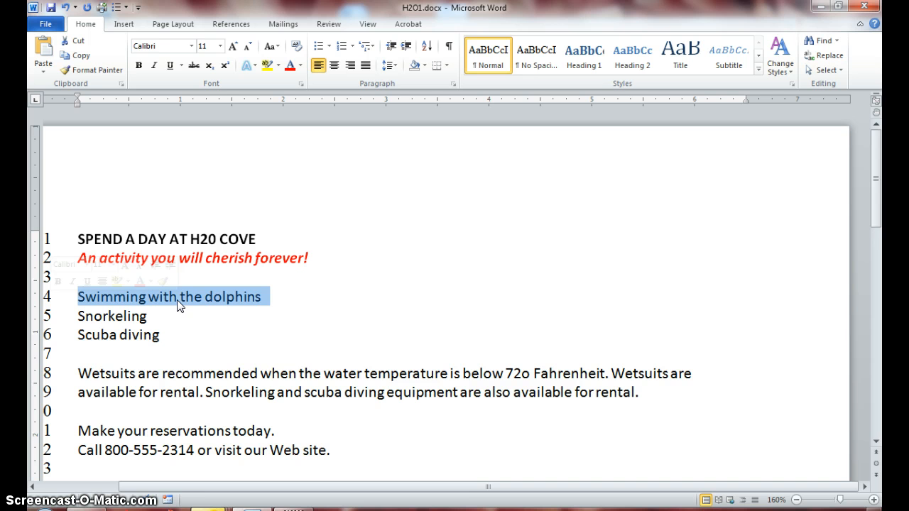
click(180, 66)
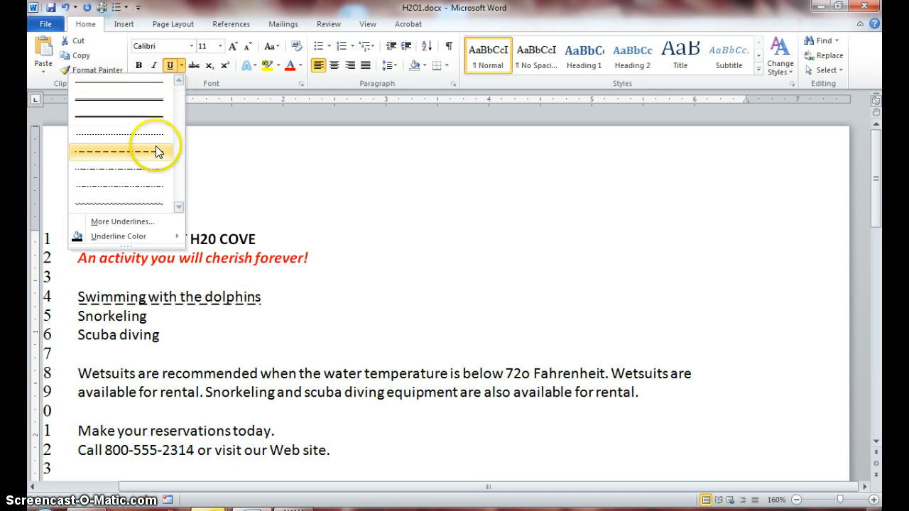
click(142, 203)
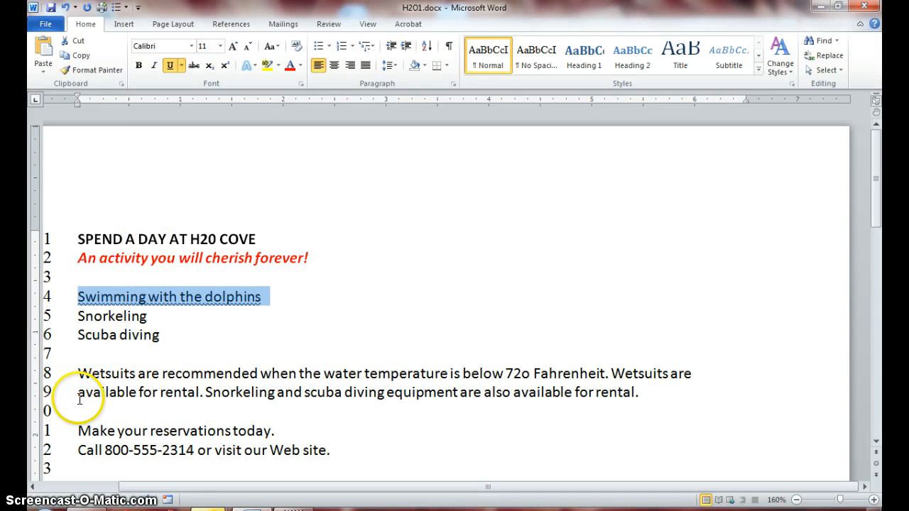
Step: Set the font of the Wetsuits paragraph to Comic Sans MS
click(80, 375)
drag(110, 374, 675, 396)
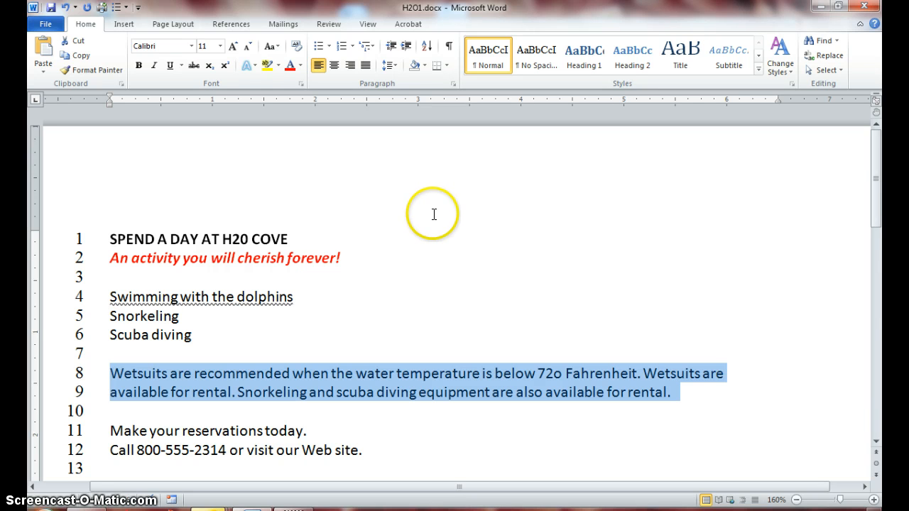
click(191, 46)
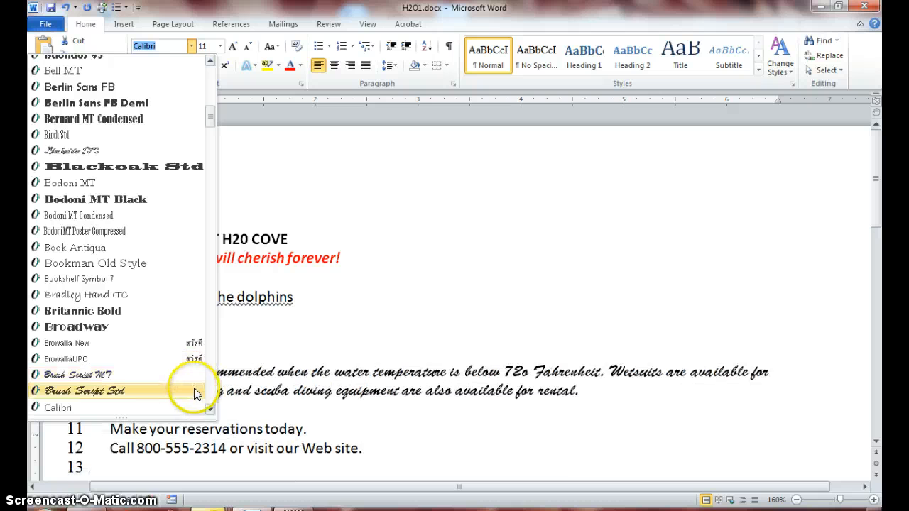
click(207, 409)
drag(207, 408, 206, 408)
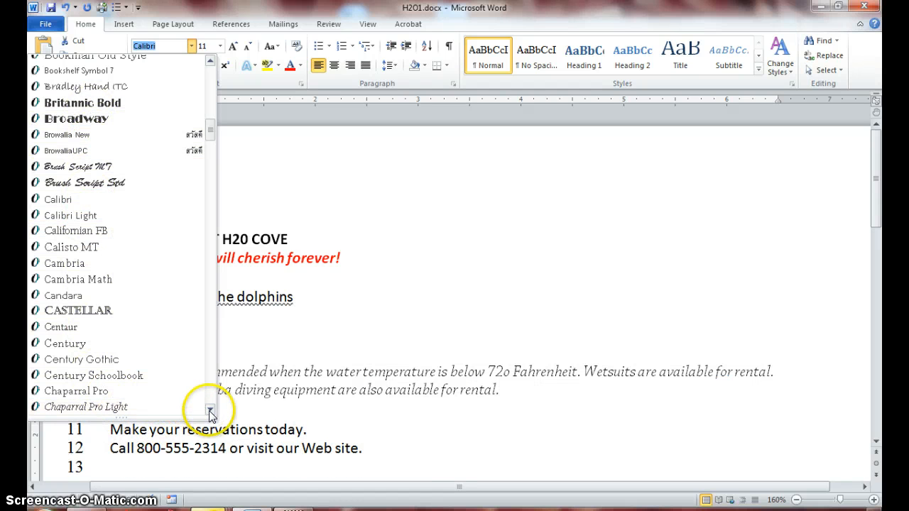
drag(210, 411, 210, 410)
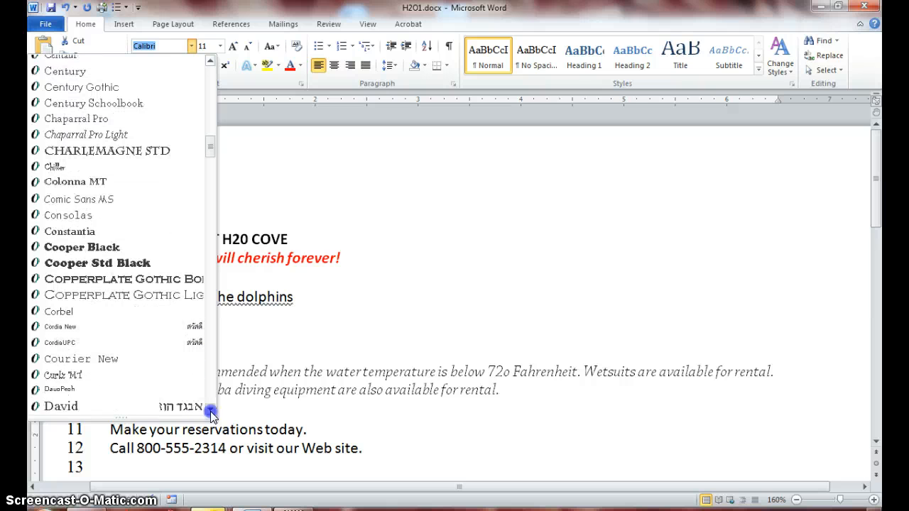
click(106, 200)
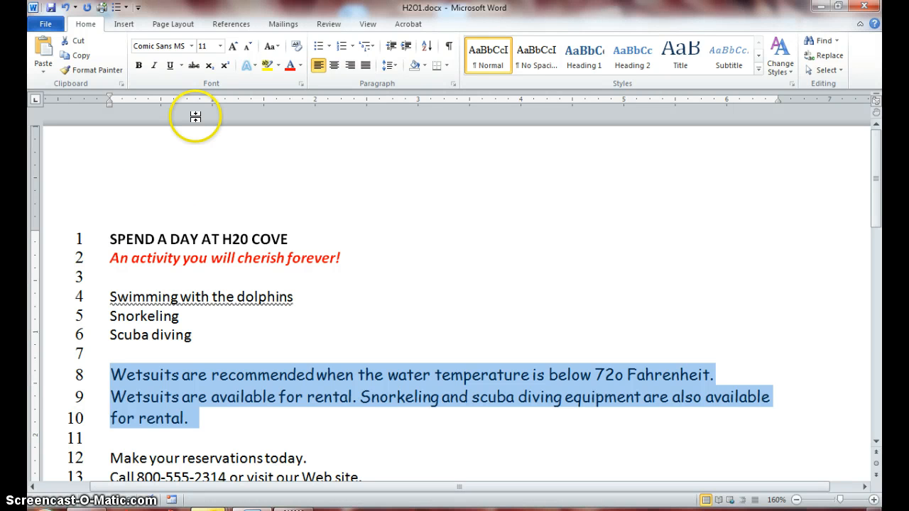
Step: Try a 14 pt font size on the Wetsuits paragraph and shrink it back to 11 pt
click(221, 47)
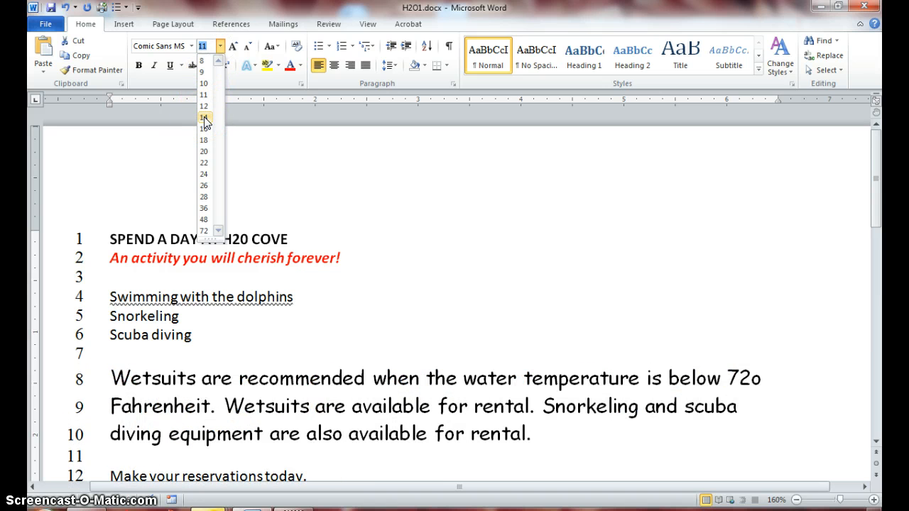
click(203, 117)
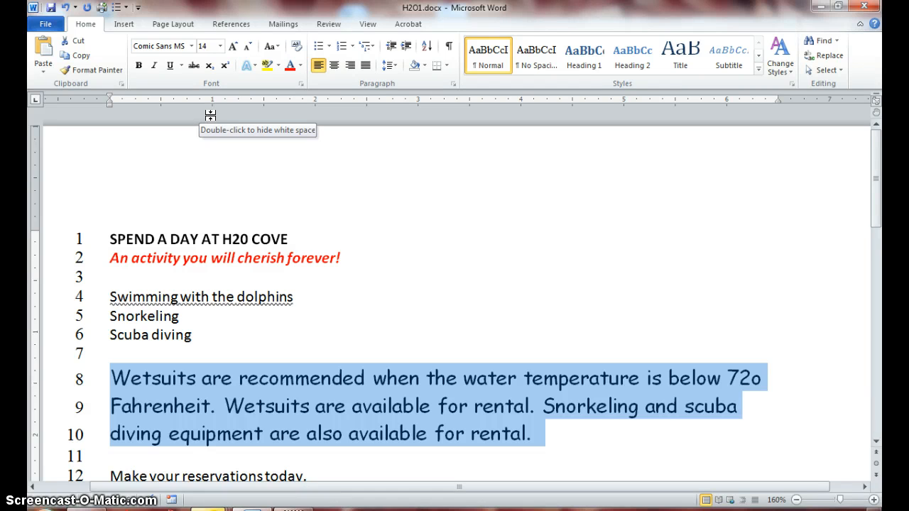
click(246, 47)
click(246, 47)
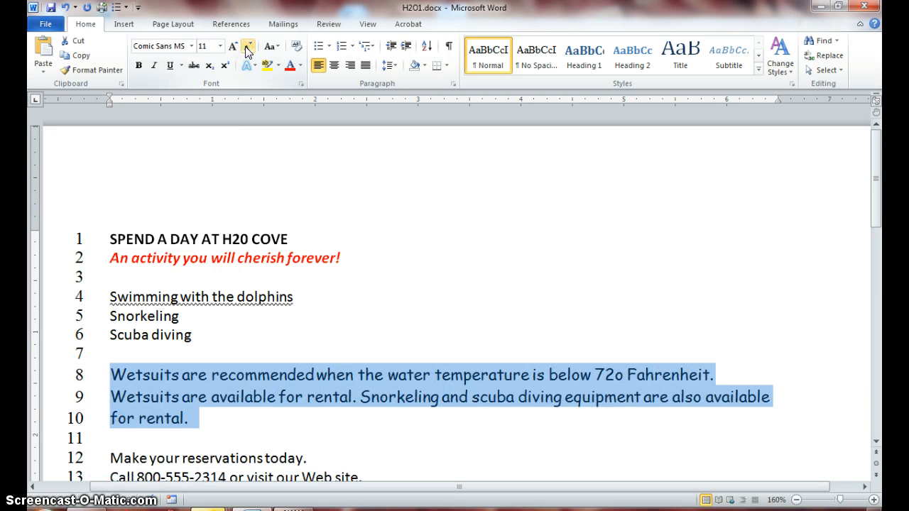
Step: Set the font size of the Wetsuits paragraph to 12 pt
click(245, 48)
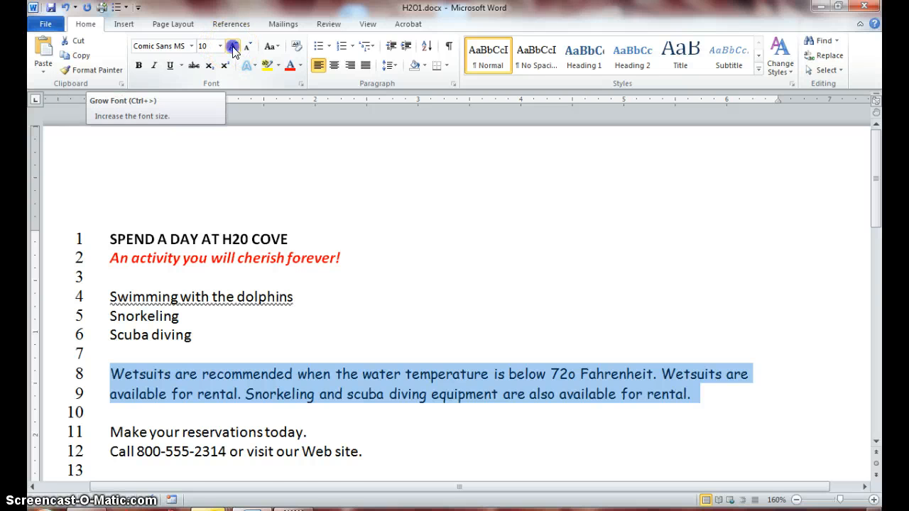
click(234, 48)
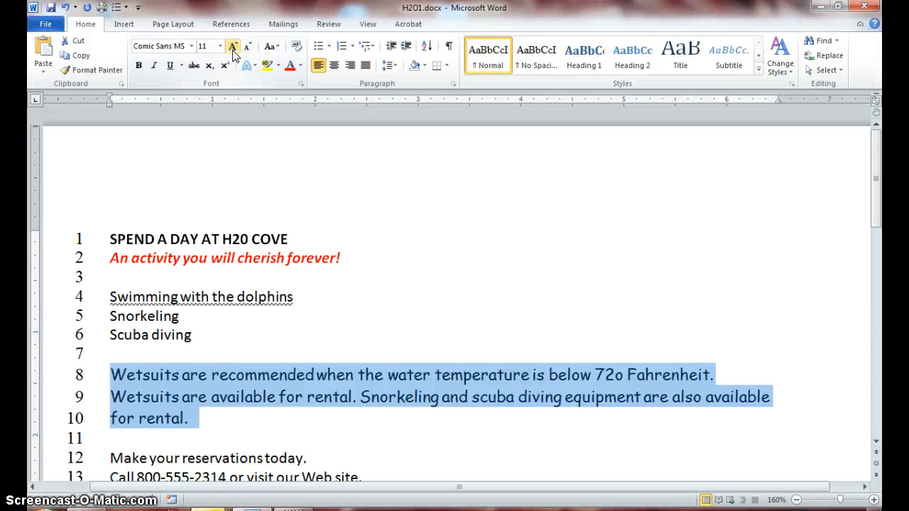
click(228, 51)
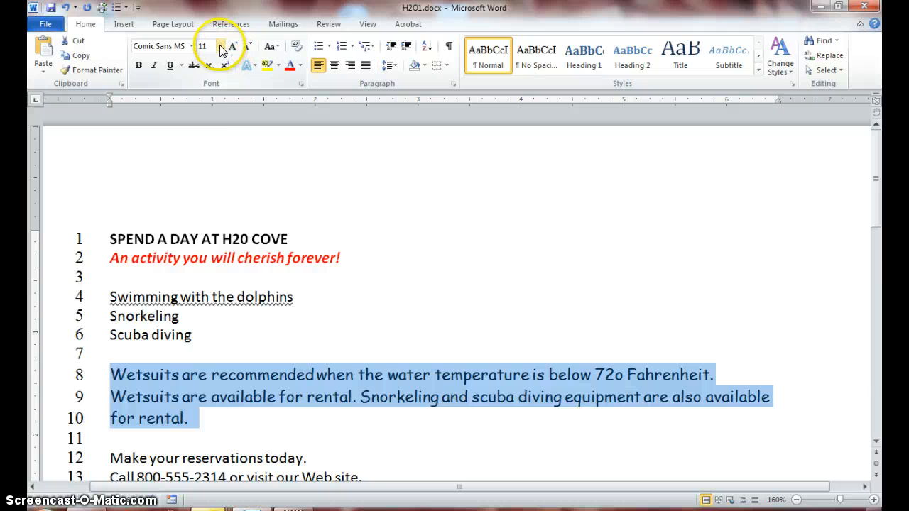
click(220, 46)
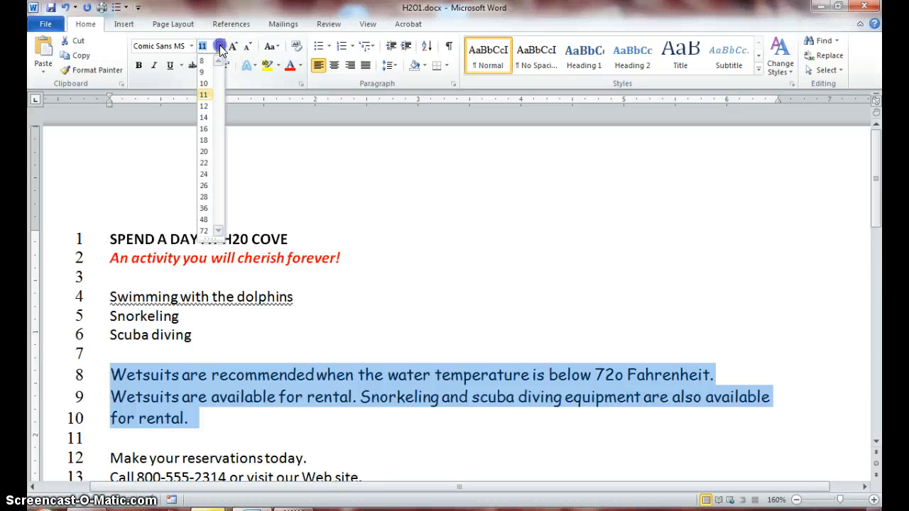
click(204, 107)
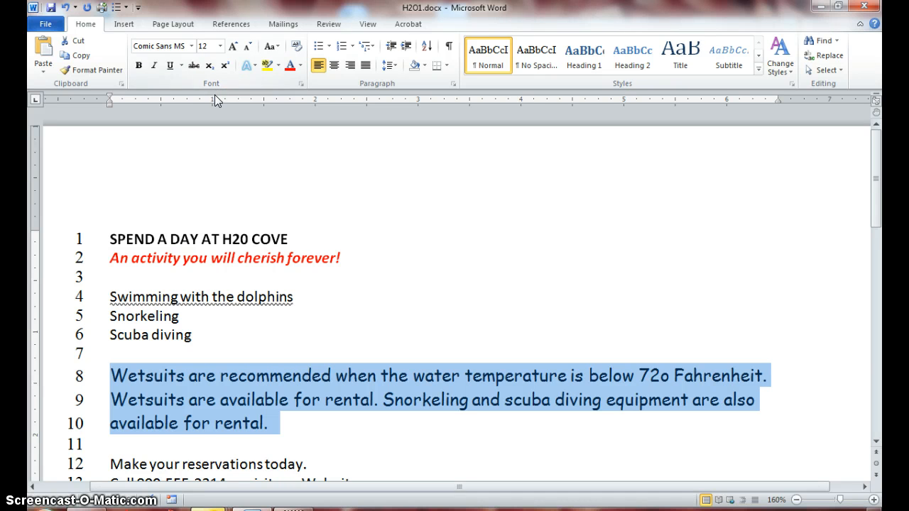
Step: Superscript the o after 72 in the Wetsuits paragraph so it reads as a degree sign
click(656, 382)
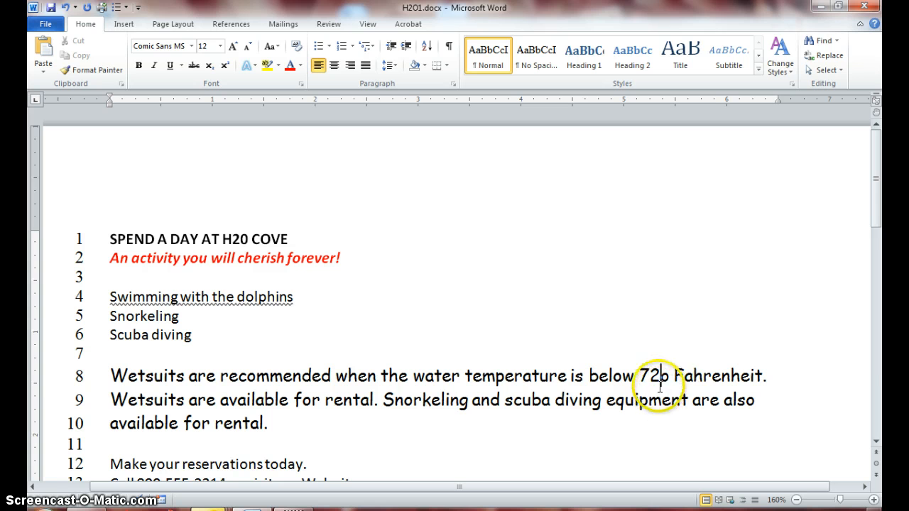
drag(660, 381, 665, 383)
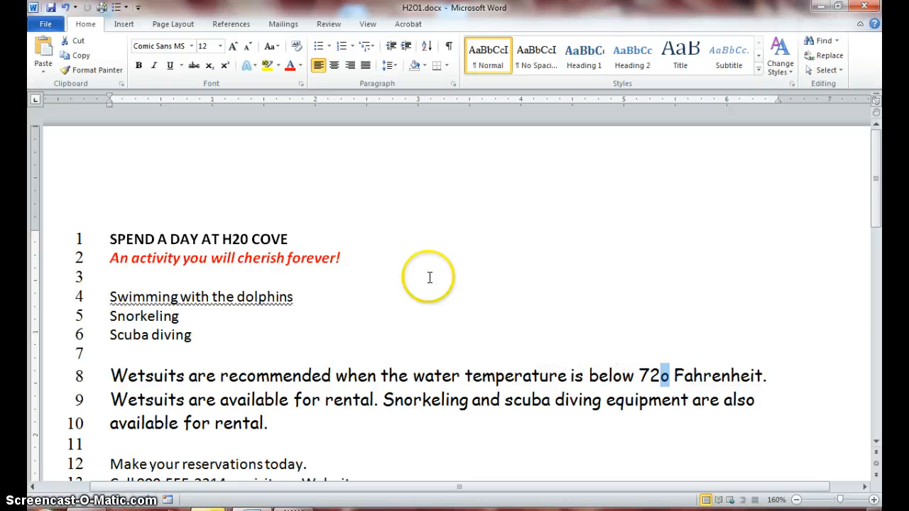
click(225, 66)
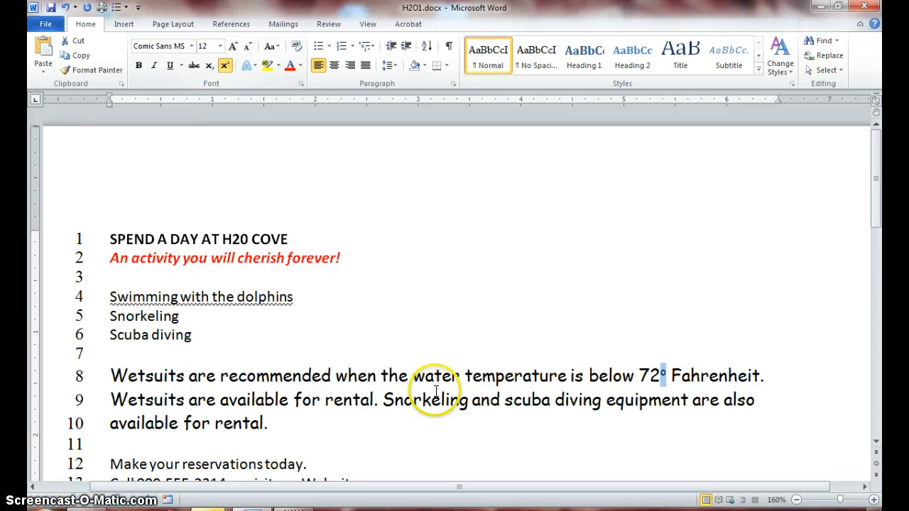
click(661, 389)
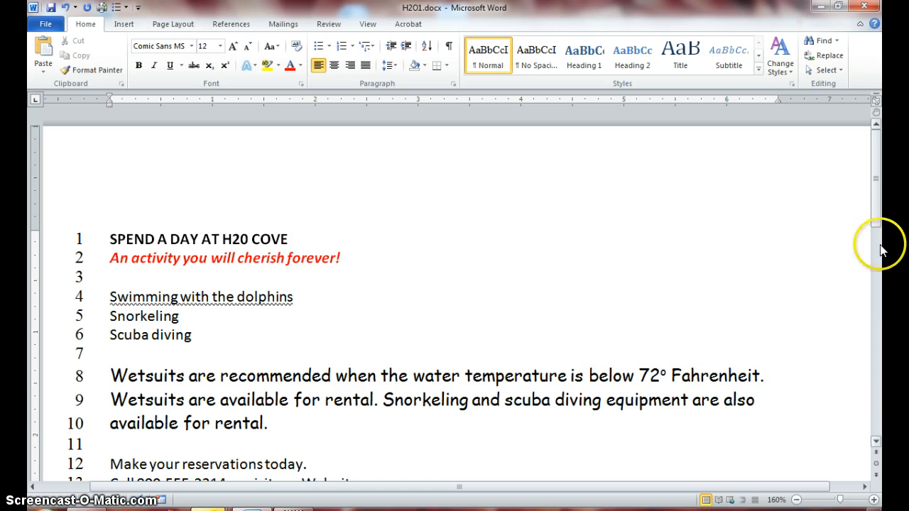
Step: Subscript the 2 in H20 in the title SPEND A DAY AT H20 COVE
drag(874, 192, 876, 215)
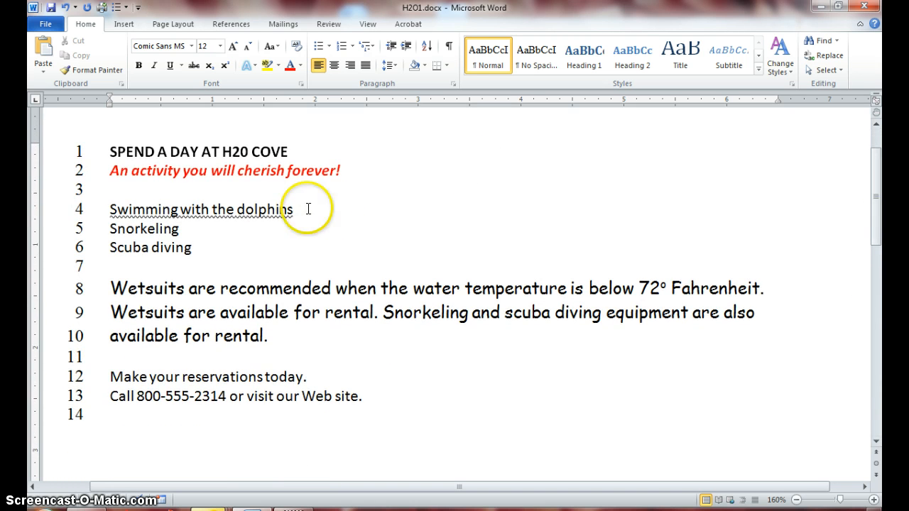
double_click(235, 152)
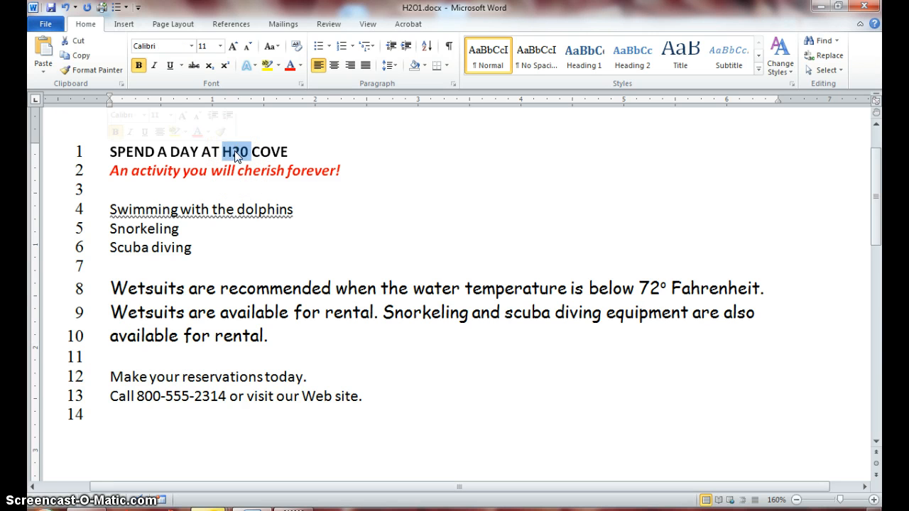
click(235, 151)
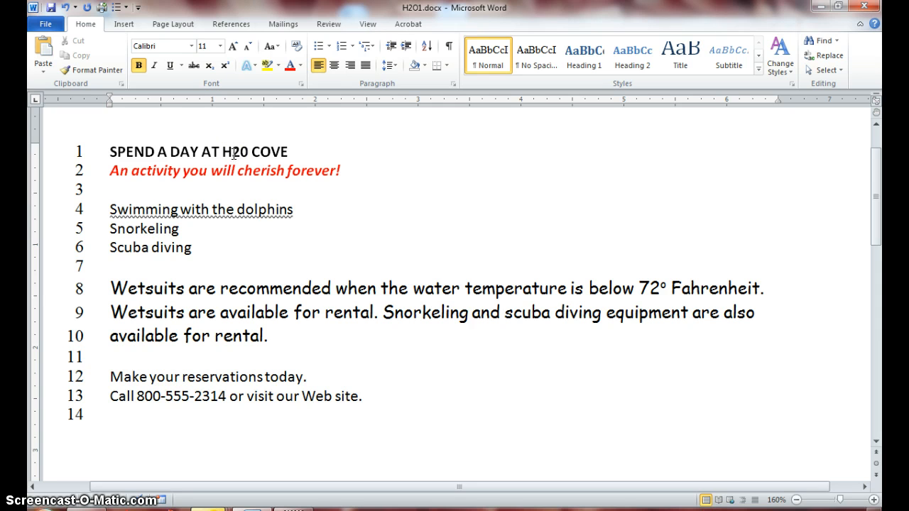
drag(234, 153, 239, 155)
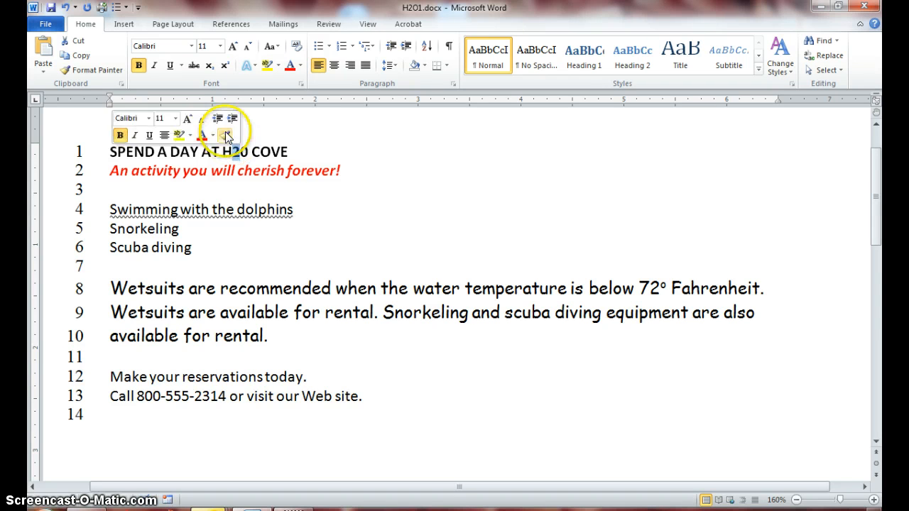
click(210, 66)
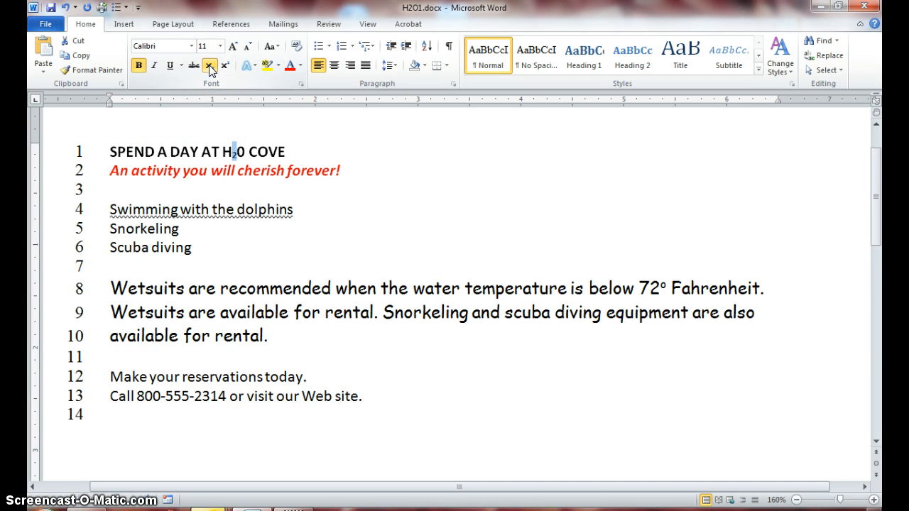
click(271, 173)
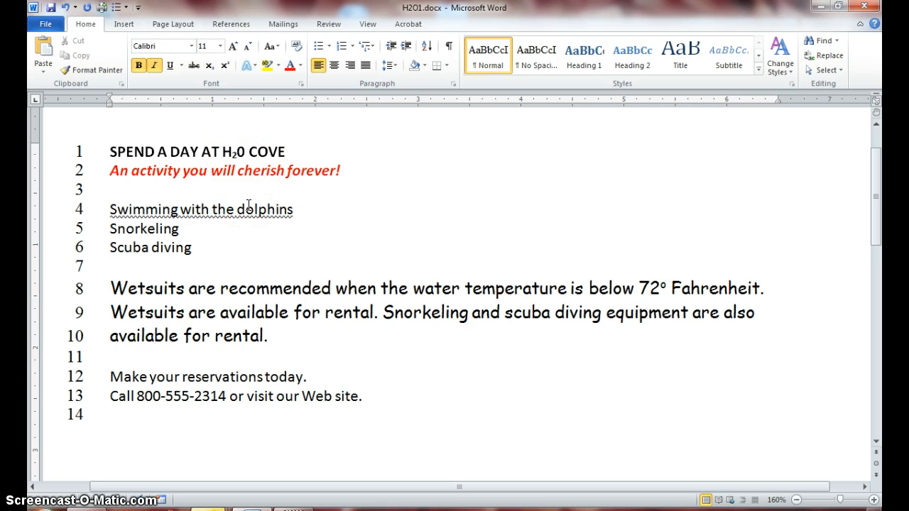
click(137, 190)
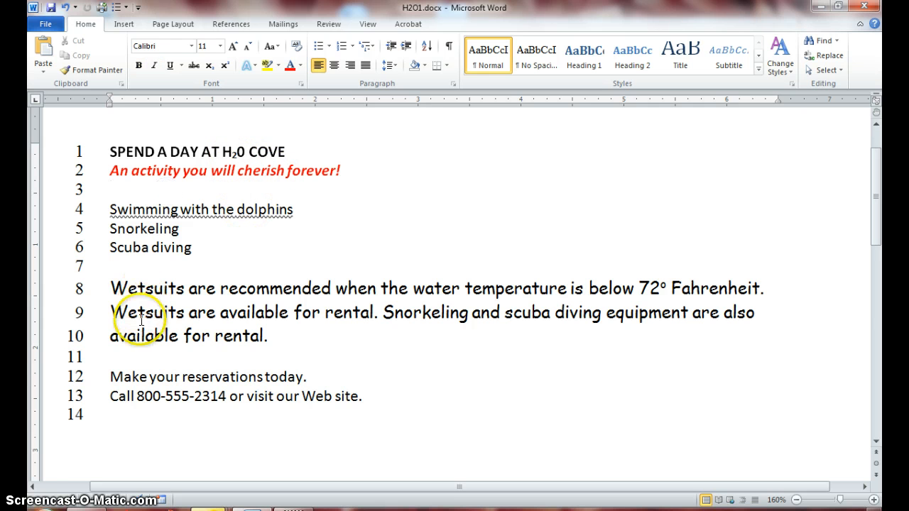
click(110, 413)
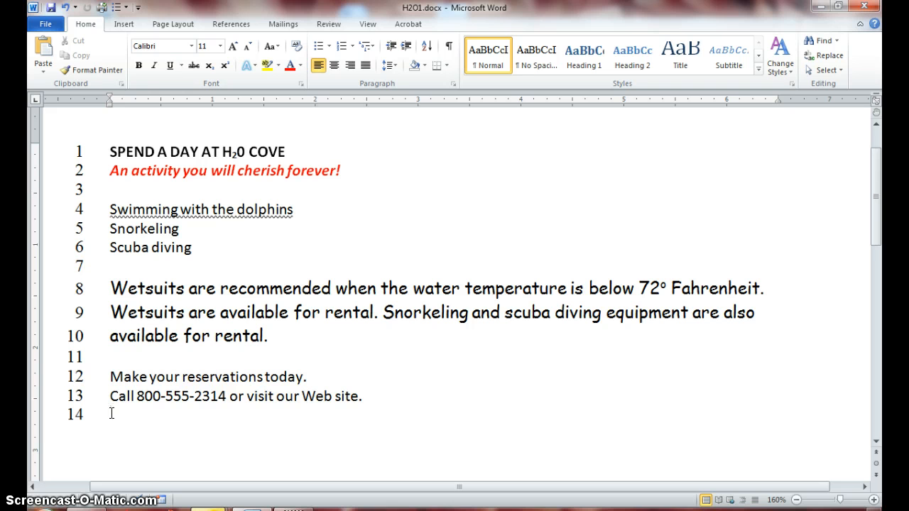
text(WWW)
text(.h)
key(BackSpace)
text(H2OCove)
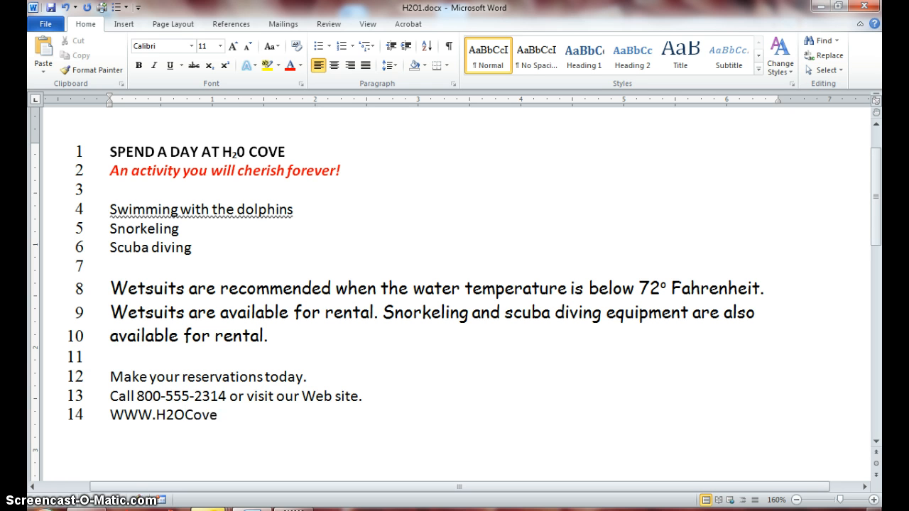
text(.net)
key(Return)
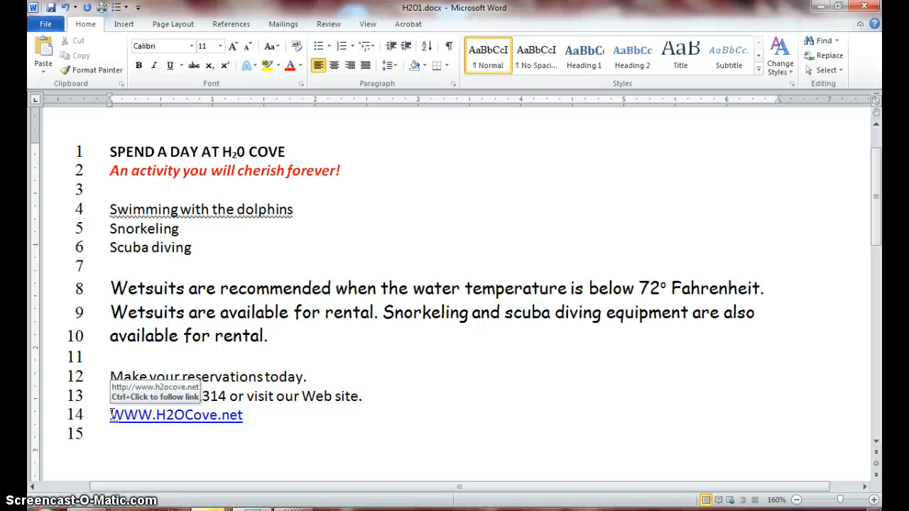
right_click(168, 422)
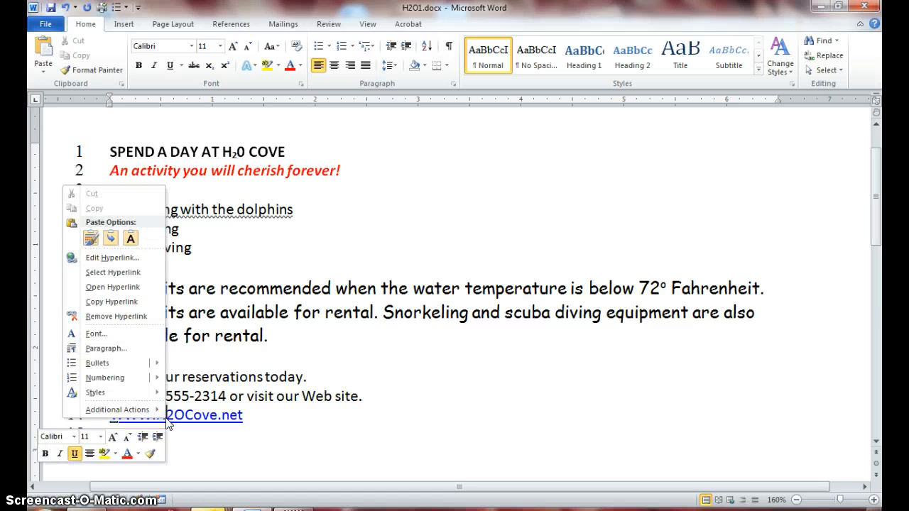
click(124, 317)
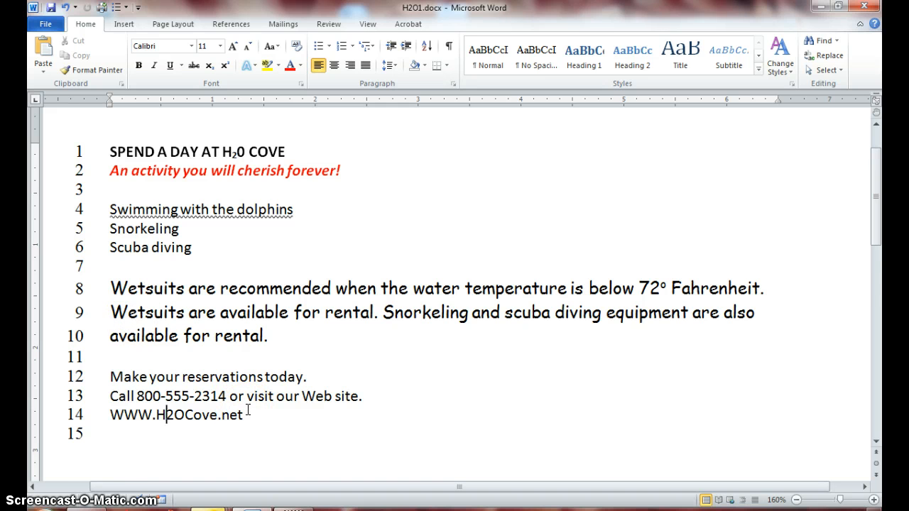
Step: Highlight the line Make your reservations today. in yellow and save the document
double_click(213, 377)
triple_click(214, 377)
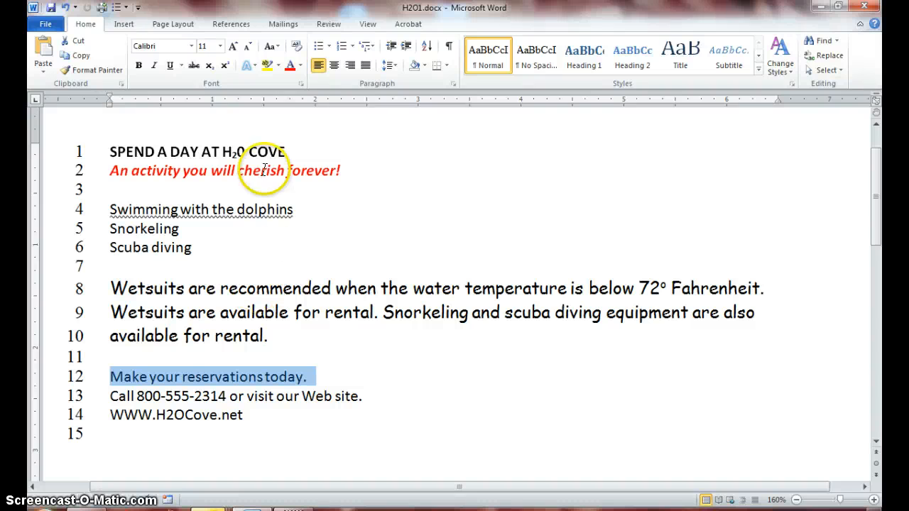
click(266, 66)
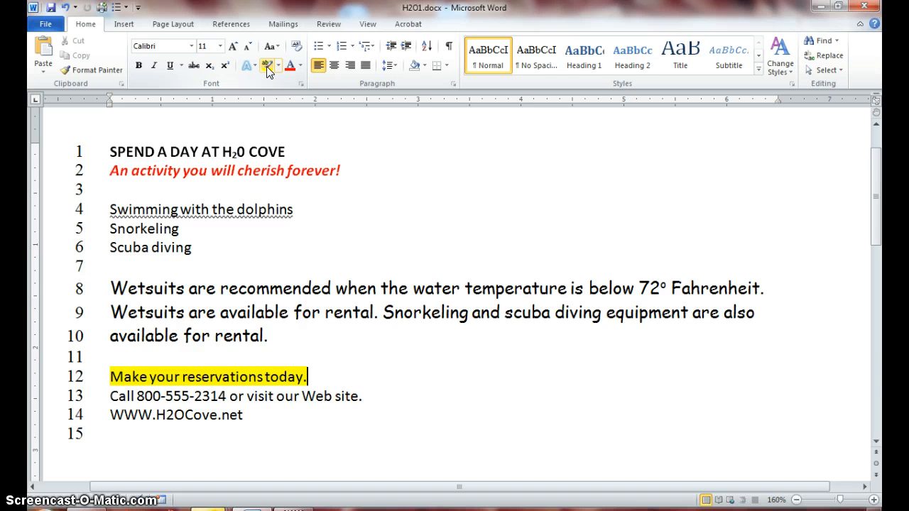
click(420, 347)
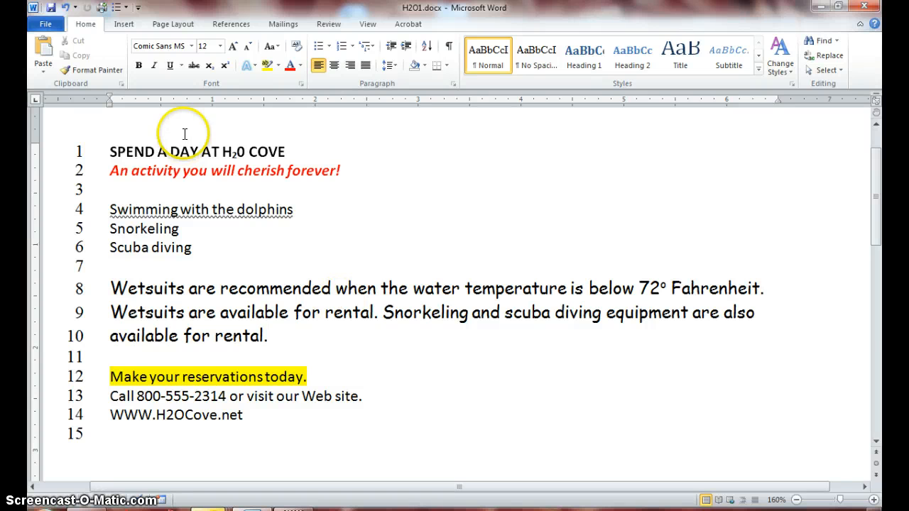
click(51, 8)
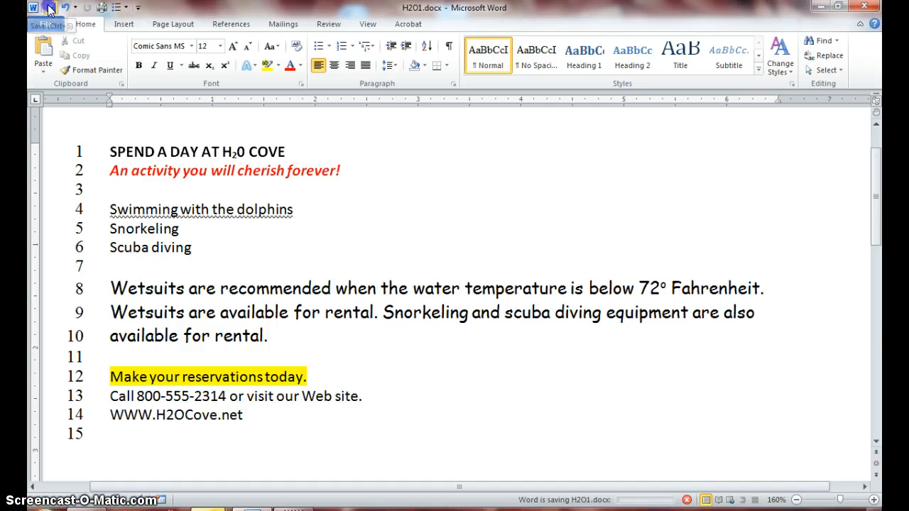